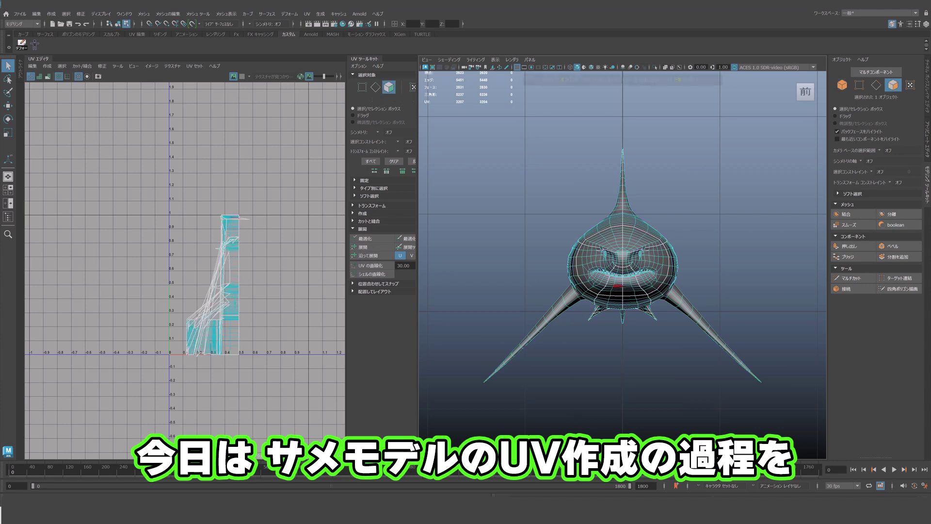
- Select all of the shark's faces and frame the whole model in a single perspective view
{"action": "key", "text": "ctrl+shift+a"}
{"action": "scroll", "coordinate": [623, 252], "scroll_direction": "up", "scroll_amount": 5}
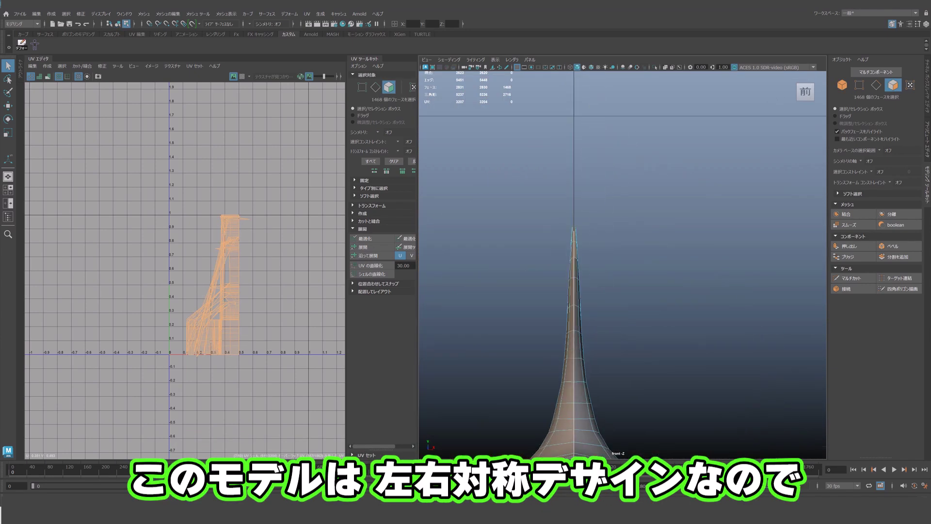
{"action": "key", "text": "f"}
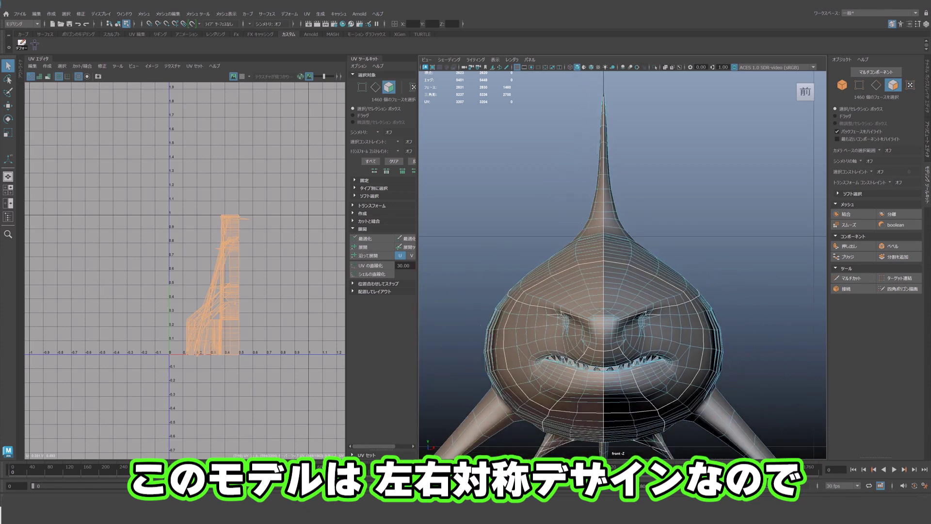
{"action": "key", "text": "space"}
{"action": "key", "text": "space"}
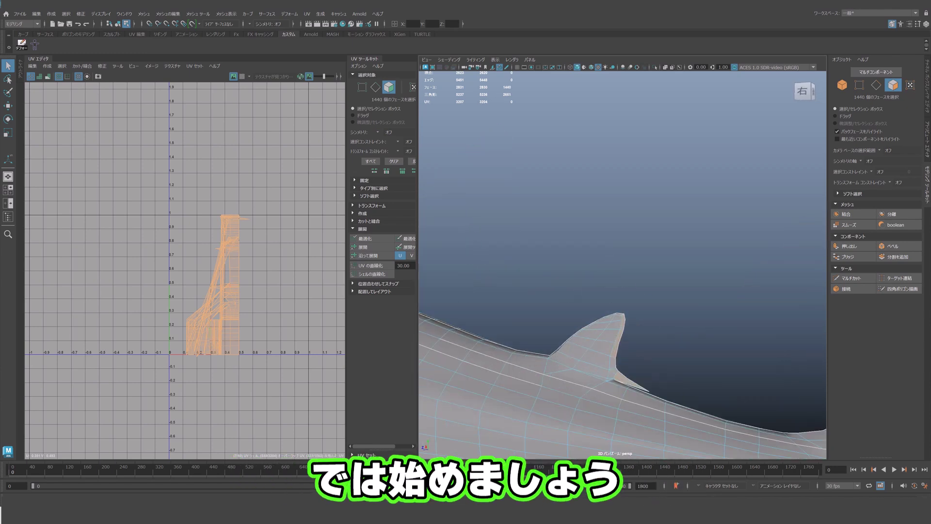
- Marquee-select the pectoral fin's faces, including its base, in the four-view layout
{"action": "key", "text": "space"}
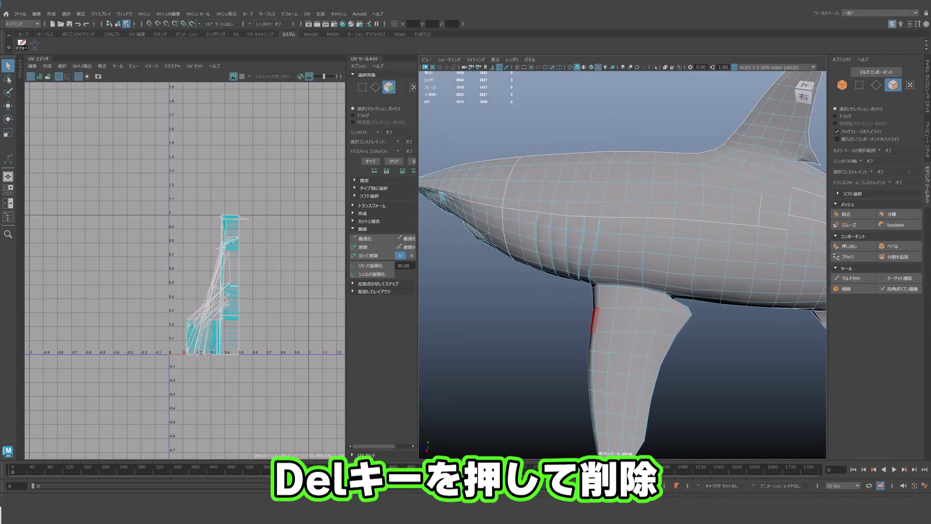
{"action": "left_click_drag", "start_coordinate": [493, 267], "coordinate": [728, 436]}
{"action": "left_click_drag", "start_coordinate": [630, 242], "coordinate": [703, 252], "text": "alt"}
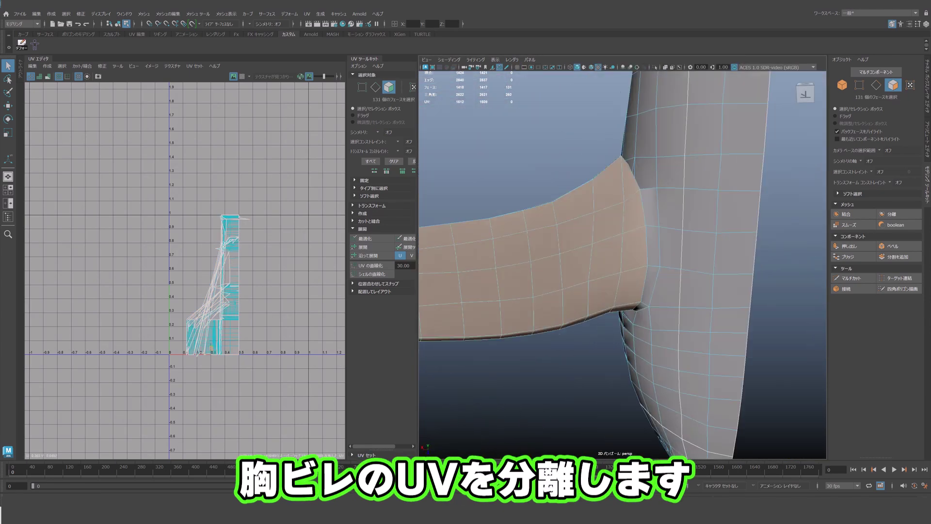
{"action": "left_click_drag", "start_coordinate": [524, 351], "coordinate": [606, 291], "text": "alt"}
{"action": "left_click_drag", "start_coordinate": [606, 208], "coordinate": [573, 197], "text": "alt"}
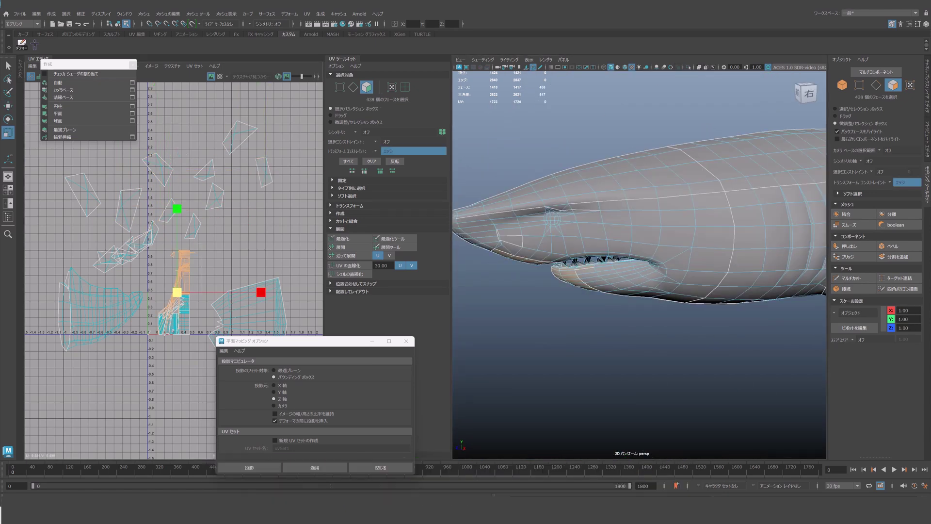
- Grow the upper-body face selection, then planar-remap the whole pectoral fin including its stray fragment
{"action": "key", "text": "shift+period"}
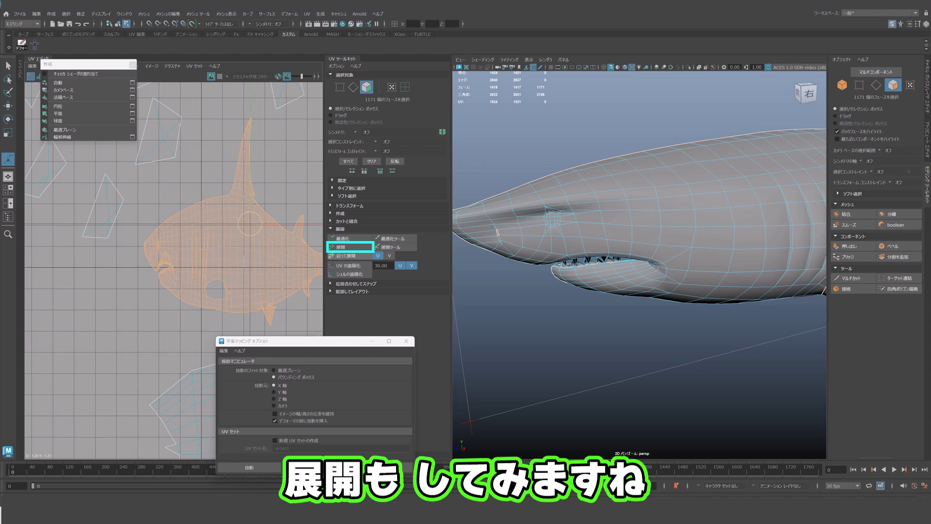
{"action": "left_click", "coordinate": [267, 299]}
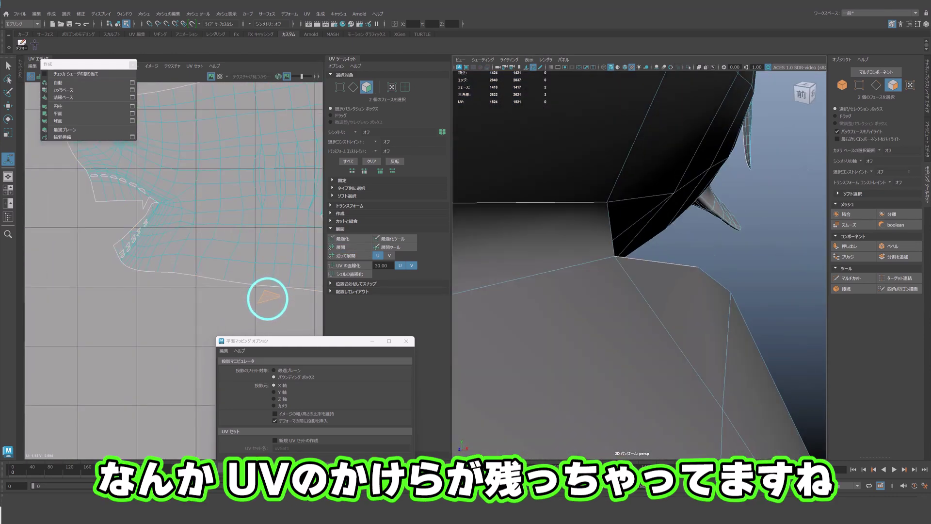
{"action": "double_click", "coordinate": [623, 272]}
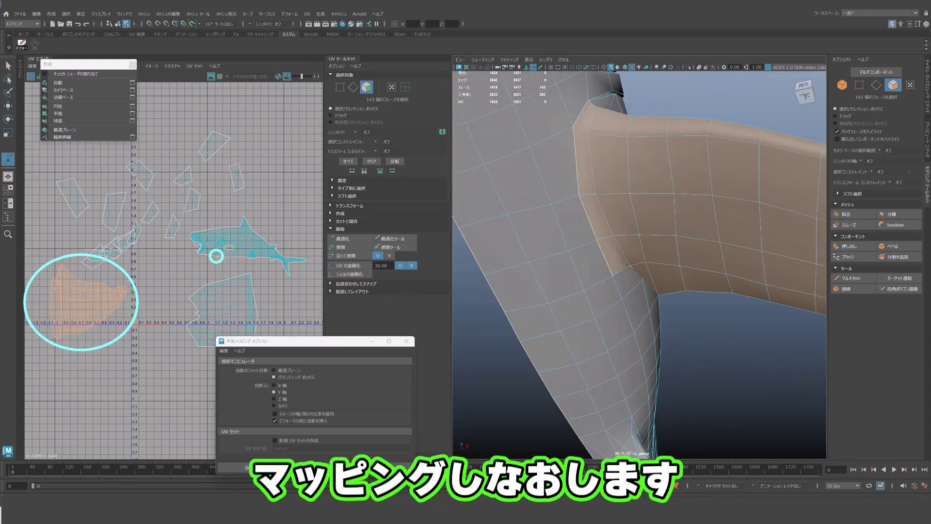
{"action": "left_click", "coordinate": [315, 467]}
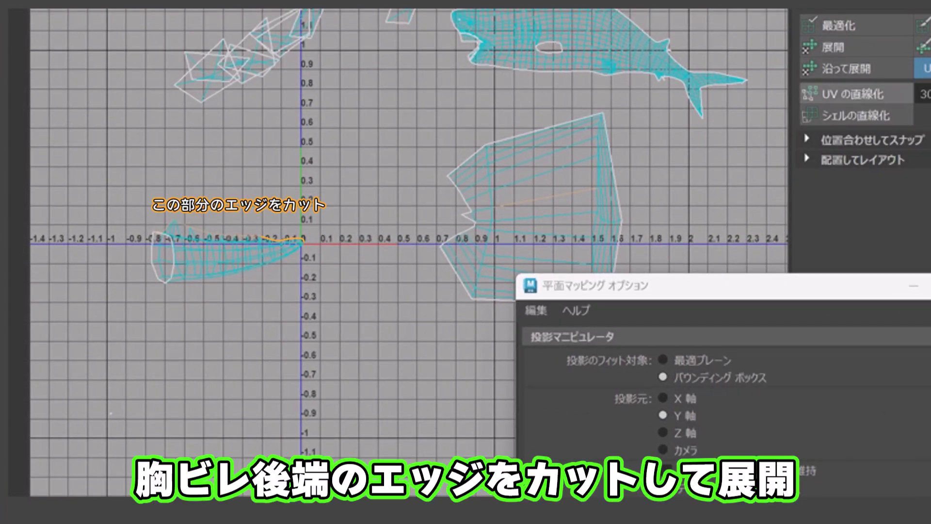
- Zoom the view in and out around the pectoral fin's trailing edge
{"action": "scroll", "coordinate": [864, 145], "scroll_direction": "up", "scroll_amount": 3}
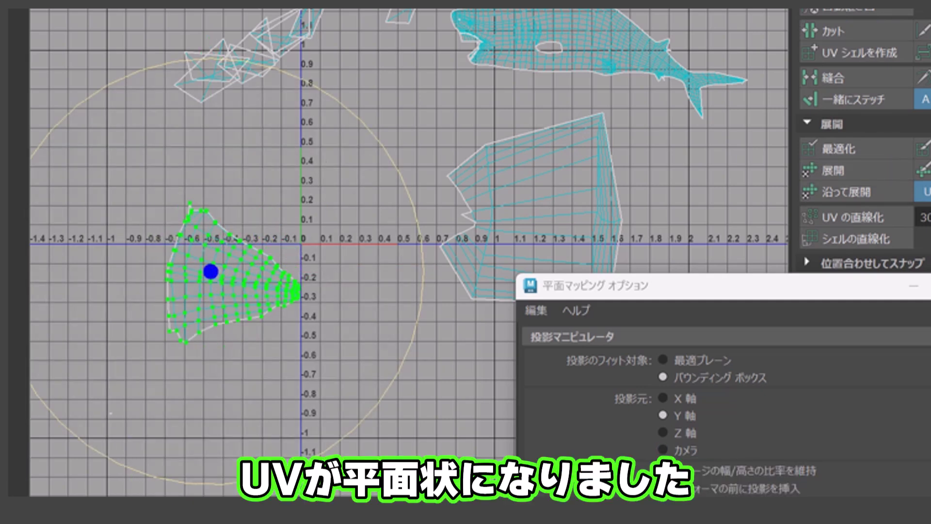
{"action": "scroll", "coordinate": [407, 253], "scroll_direction": "up", "scroll_amount": 3}
{"action": "scroll", "coordinate": [408, 253], "scroll_direction": "down", "scroll_amount": 3}
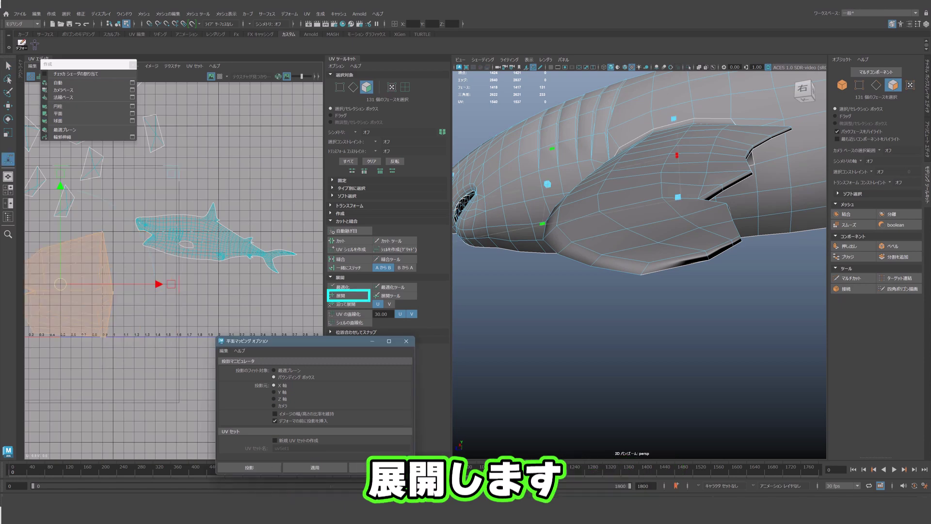
- Unfold the pectoral fin's UVs and select the pelvic fin's faces
{"action": "left_click", "coordinate": [348, 295]}
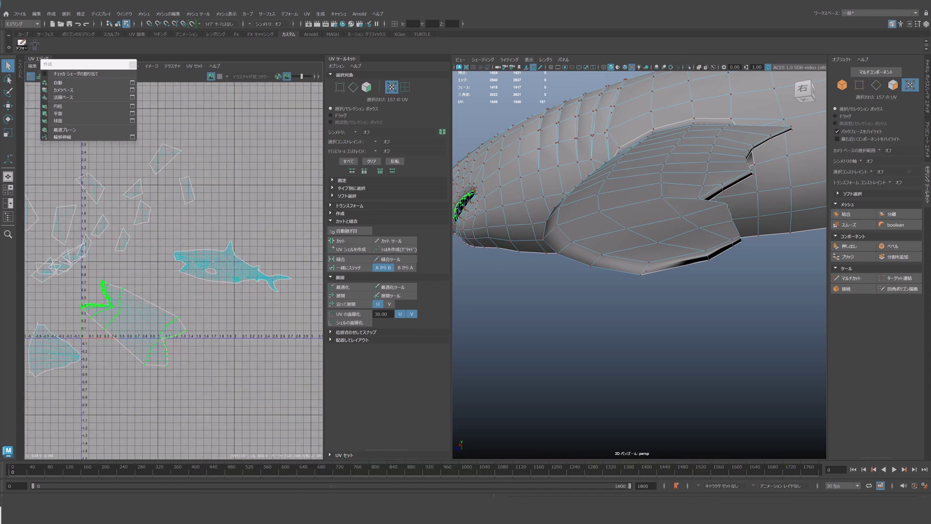
{"action": "key", "text": "F11"}
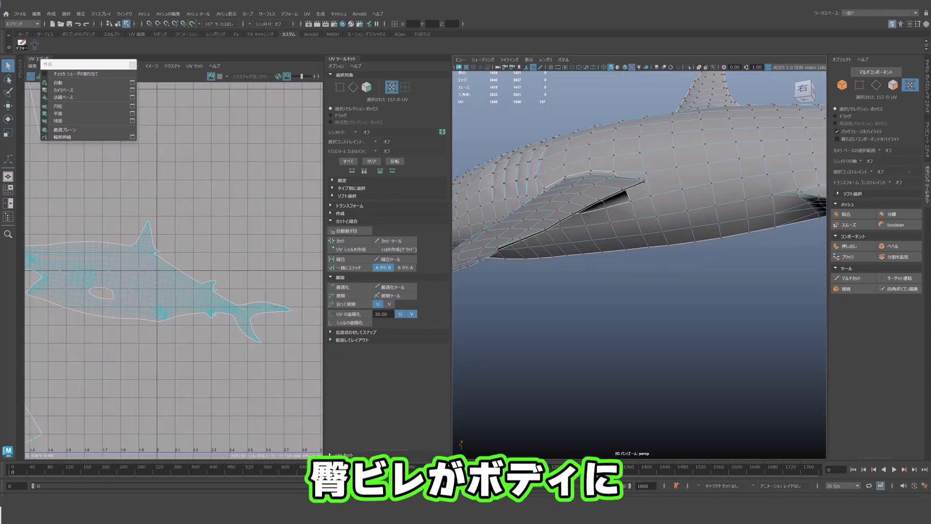
{"action": "left_click_drag", "start_coordinate": [549, 233], "coordinate": [723, 340]}
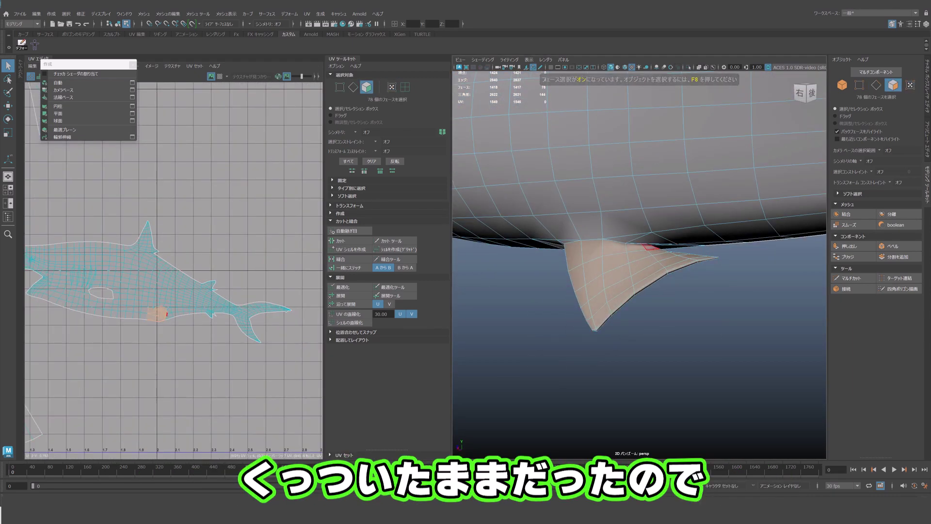
{"action": "left_click_drag", "start_coordinate": [631, 291], "coordinate": [582, 218], "text": "alt"}
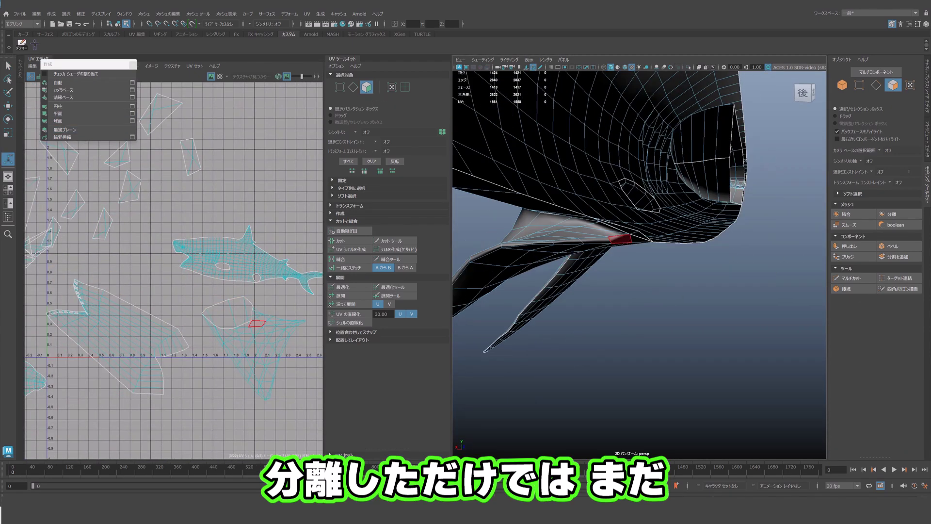
- Cut the pelvic fin along its base edge and unfold it into a separate flat shell
{"action": "key", "text": "F10"}
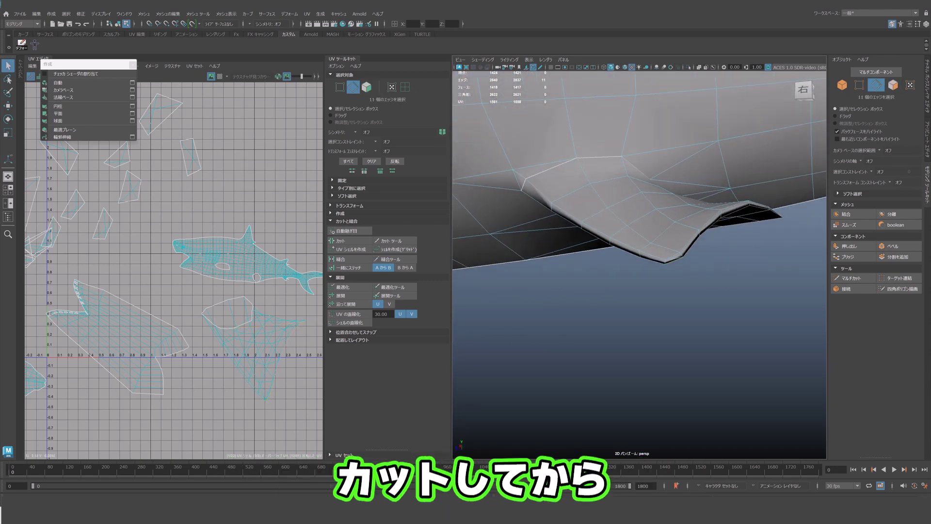
{"action": "key", "text": "F12"}
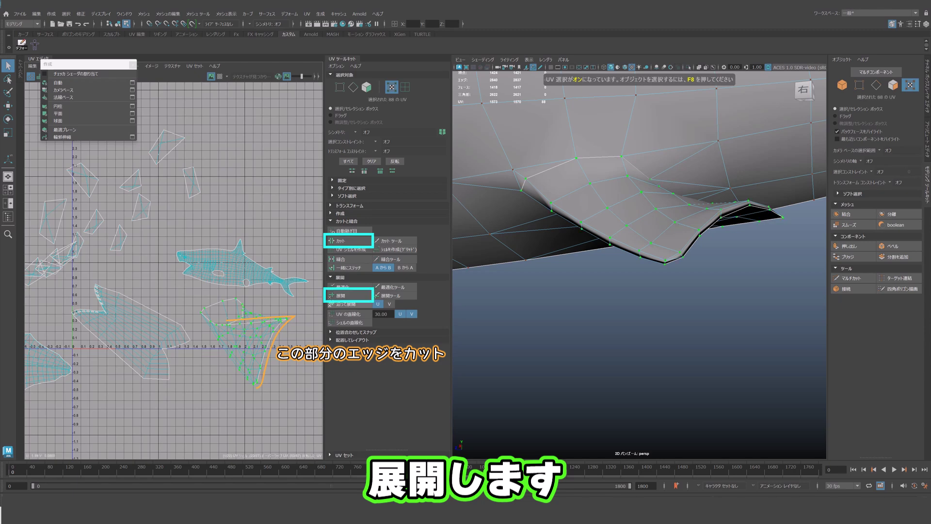
{"action": "left_click", "coordinate": [348, 296]}
{"action": "key", "text": "w"}
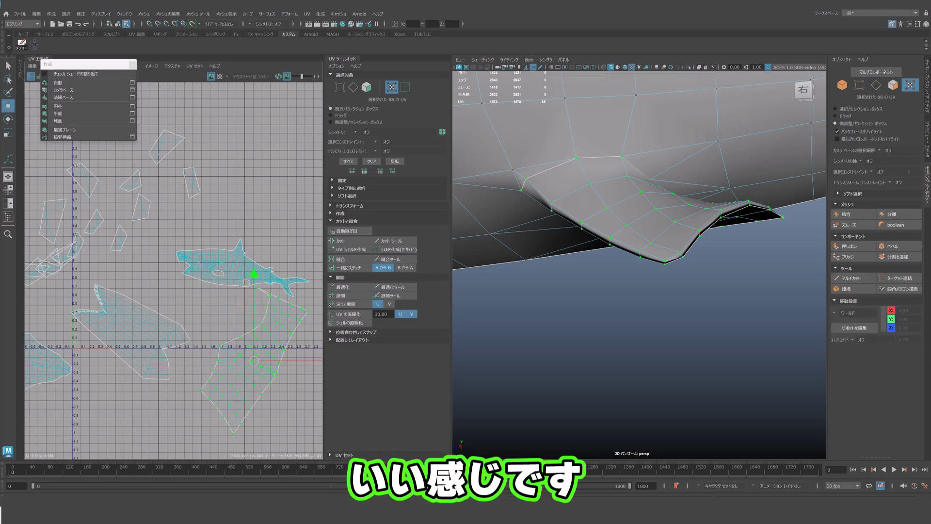
{"action": "scroll", "coordinate": [641, 243], "scroll_direction": "down", "scroll_amount": 3}
{"action": "scroll", "coordinate": [210, 282], "scroll_direction": "down", "scroll_amount": 2}
{"action": "scroll", "coordinate": [211, 283], "scroll_direction": "down", "scroll_amount": 2}
{"action": "scroll", "coordinate": [210, 282], "scroll_direction": "down", "scroll_amount": 1}
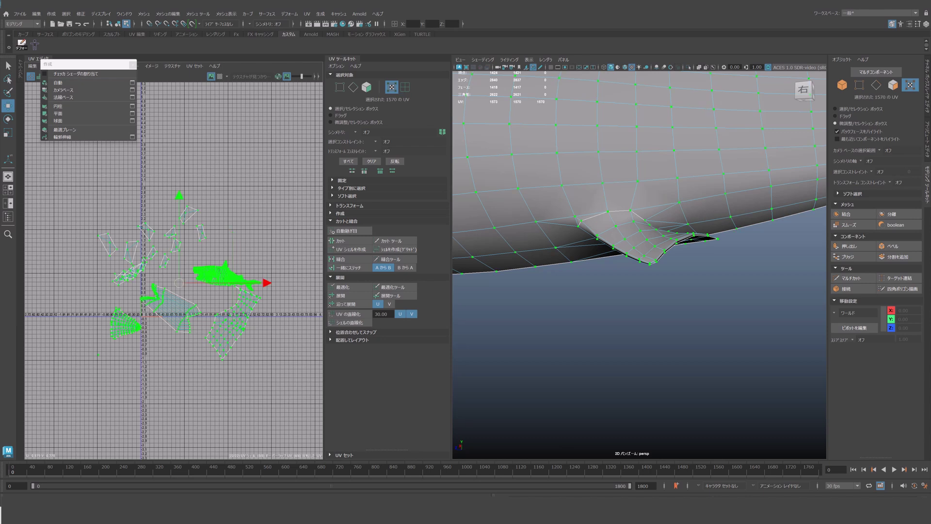
- Pack all UV shells into the 0–1 tile and bring the packed layout into view
{"action": "left_click_drag", "start_coordinate": [96, 70], "coordinate": [78, 97]}
{"action": "left_click", "coordinate": [102, 66]}
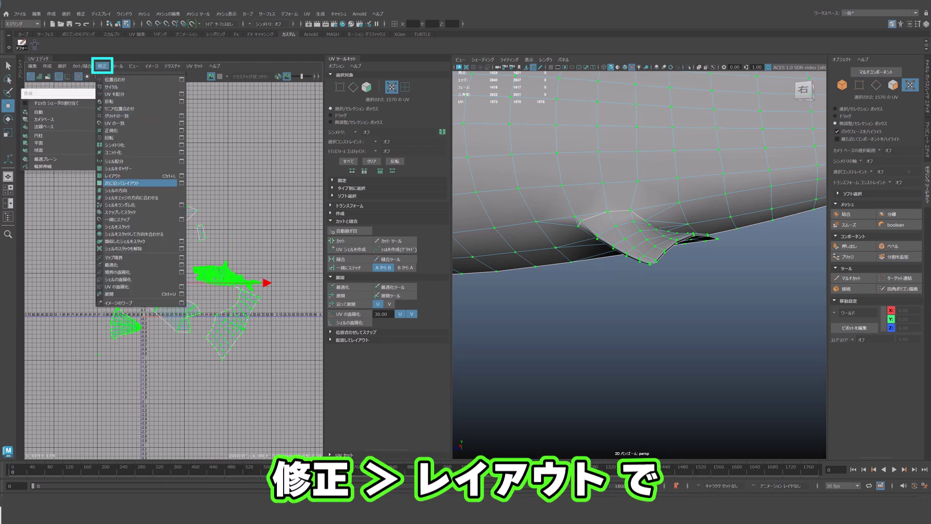
{"action": "left_click", "coordinate": [116, 175]}
{"action": "scroll", "coordinate": [178, 305], "scroll_direction": "up", "scroll_amount": 2}
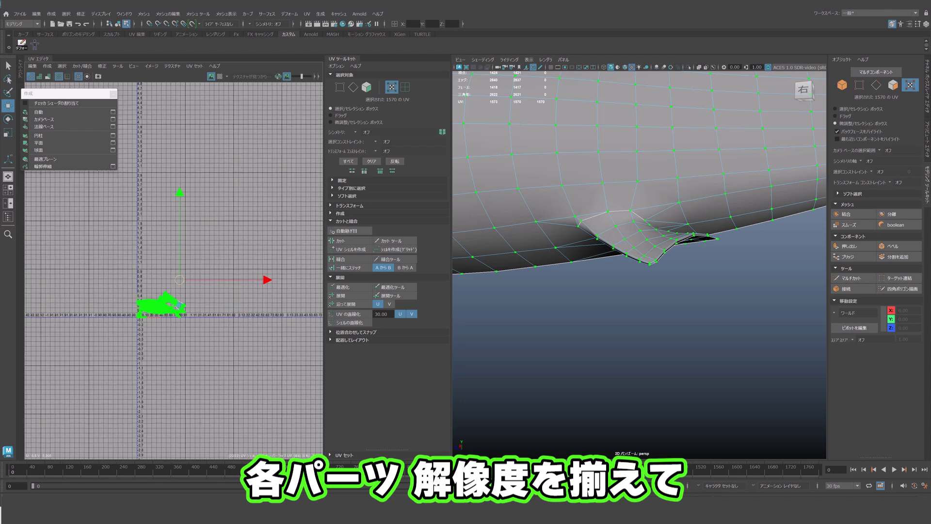
{"action": "scroll", "coordinate": [177, 305], "scroll_direction": "up", "scroll_amount": 2}
{"action": "scroll", "coordinate": [177, 305], "scroll_direction": "up", "scroll_amount": 2}
{"action": "scroll", "coordinate": [178, 305], "scroll_direction": "up", "scroll_amount": 2}
{"action": "scroll", "coordinate": [34, 275], "scroll_direction": "up", "scroll_amount": 1}
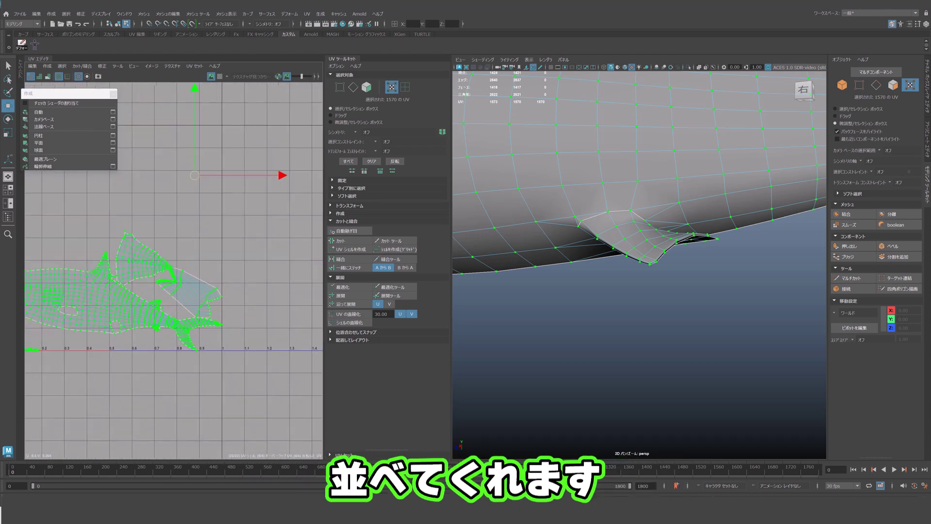
{"action": "scroll", "coordinate": [34, 274], "scroll_direction": "up", "scroll_amount": 1}
{"action": "scroll", "coordinate": [34, 275], "scroll_direction": "up", "scroll_amount": 1}
{"action": "scroll", "coordinate": [34, 274], "scroll_direction": "up", "scroll_amount": 1}
{"action": "middle_click_drag", "start_coordinate": [175, 291], "coordinate": [218, 262], "text": "alt"}
- Zoom out over the layout and select only the main shark body shell
{"action": "scroll", "coordinate": [107, 344], "scroll_direction": "down", "scroll_amount": 1}
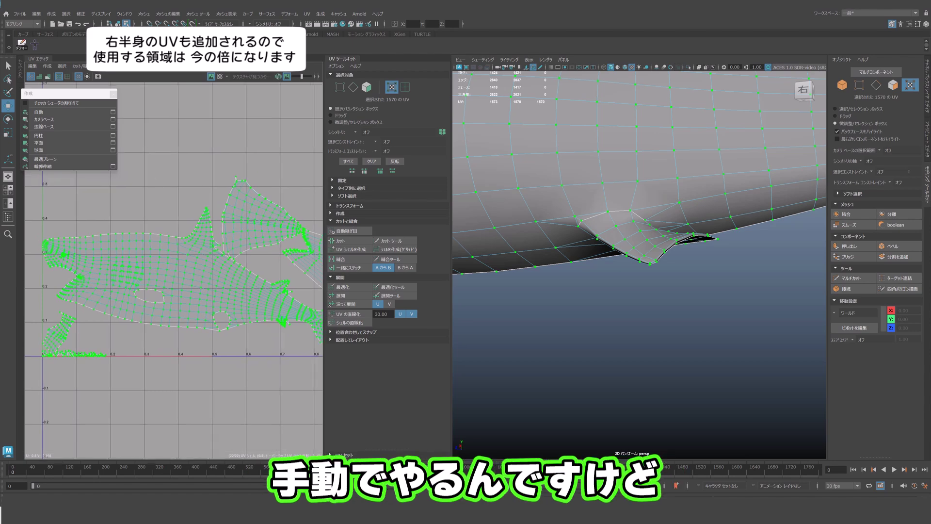
{"action": "scroll", "coordinate": [106, 344], "scroll_direction": "down", "scroll_amount": 1}
{"action": "scroll", "coordinate": [107, 344], "scroll_direction": "down", "scroll_amount": 1}
{"action": "scroll", "coordinate": [106, 344], "scroll_direction": "down", "scroll_amount": 1}
{"action": "scroll", "coordinate": [122, 316], "scroll_direction": "down", "scroll_amount": 2}
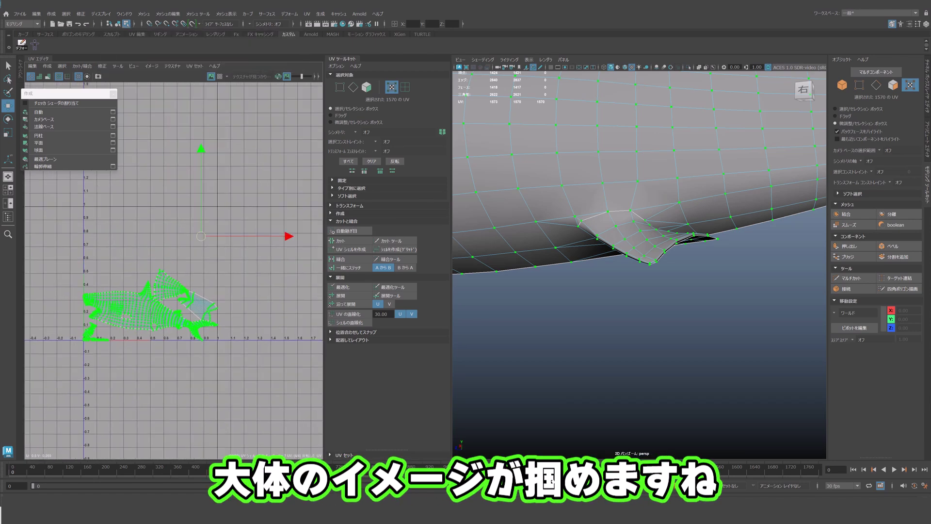
{"action": "left_click", "coordinate": [145, 305]}
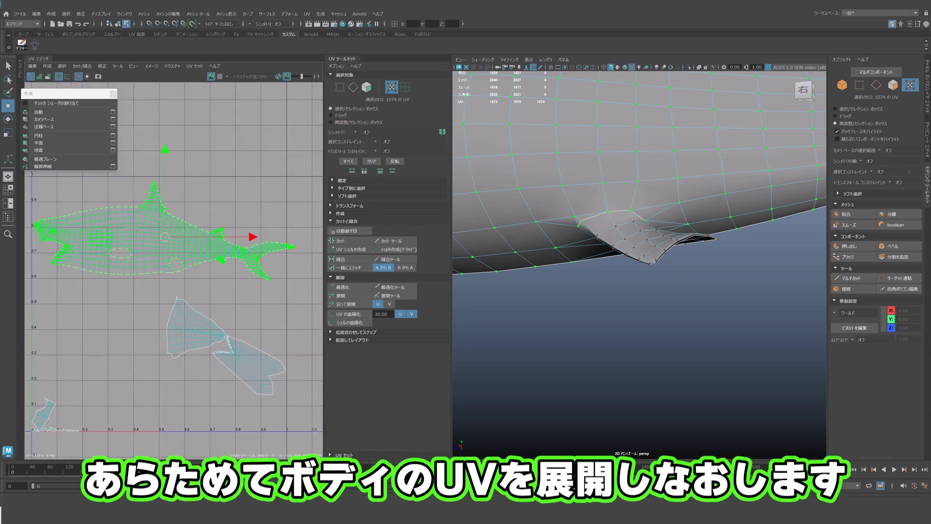
- Show the checker map to check stretching, then re-cut the UV seam along selected body edges
{"action": "scroll", "coordinate": [151, 254], "scroll_direction": "up", "scroll_amount": 5}
{"action": "scroll", "coordinate": [176, 273], "scroll_direction": "up", "scroll_amount": 2}
{"action": "scroll", "coordinate": [176, 272], "scroll_direction": "up", "scroll_amount": 2}
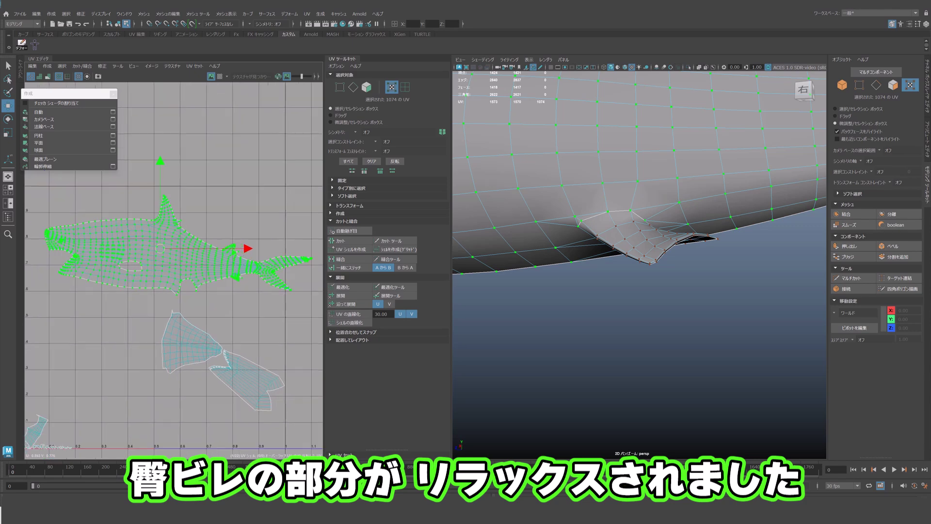
{"action": "scroll", "coordinate": [174, 272], "scroll_direction": "up", "scroll_amount": 2}
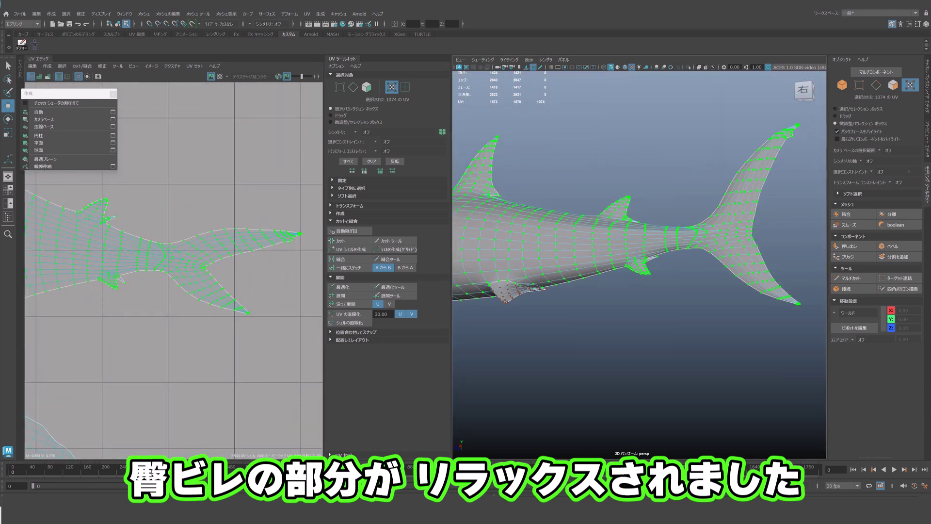
{"action": "left_click", "coordinate": [220, 77]}
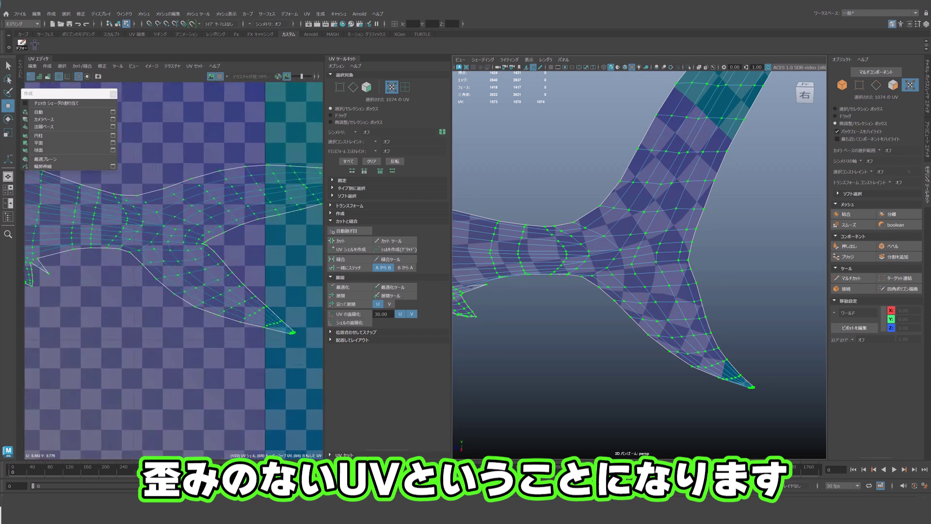
{"action": "key", "text": "F10"}
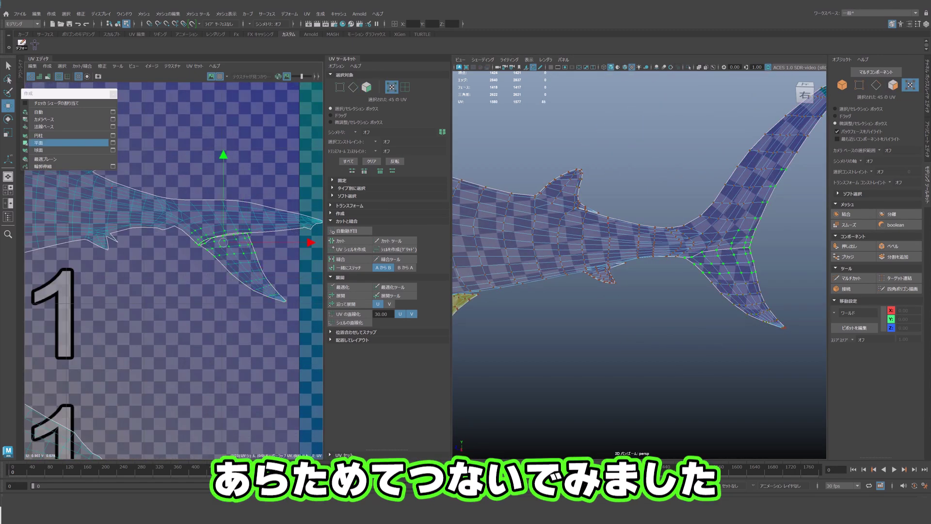
{"action": "left_click", "coordinate": [84, 120]}
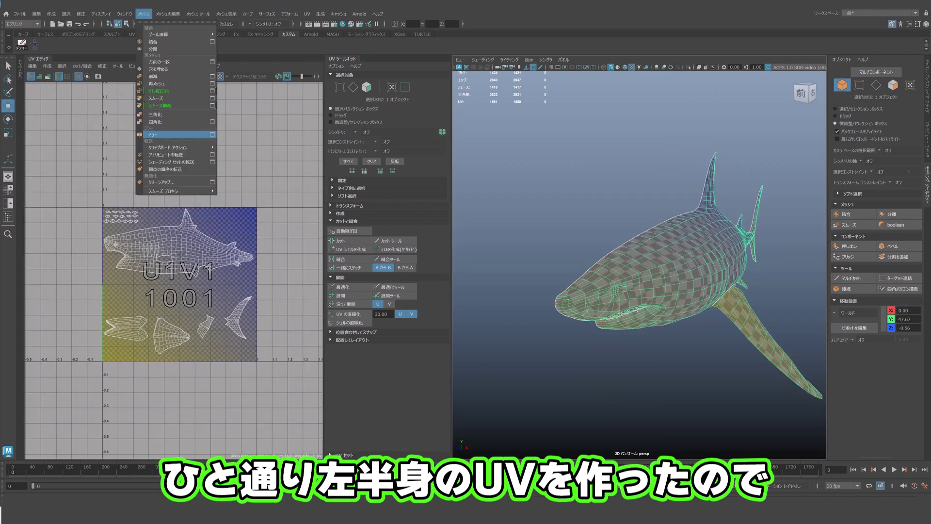
- Mirror the half shark mesh via Mirror Options to rebuild its right side, and inspect the result
{"action": "left_click", "coordinate": [212, 135]}
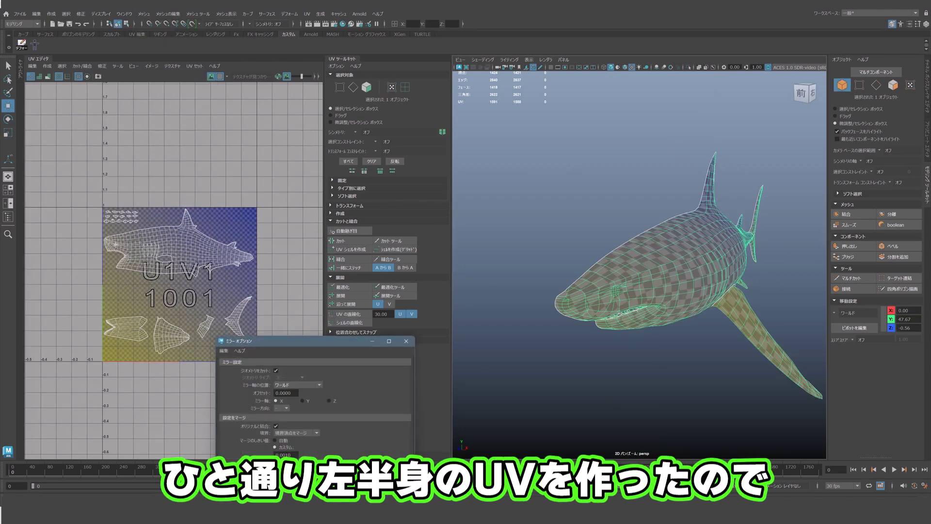
{"action": "left_click_drag", "start_coordinate": [299, 341], "coordinate": [309, 183]}
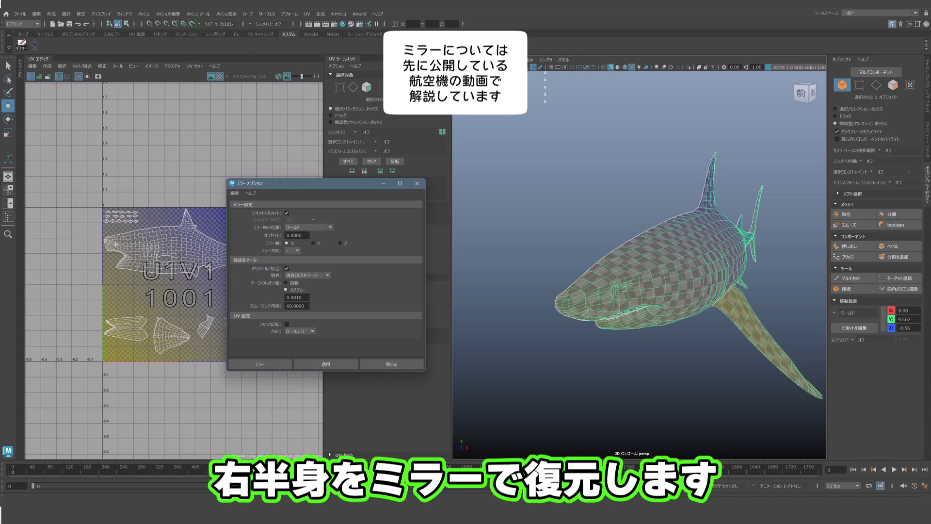
{"action": "left_click", "coordinate": [260, 364]}
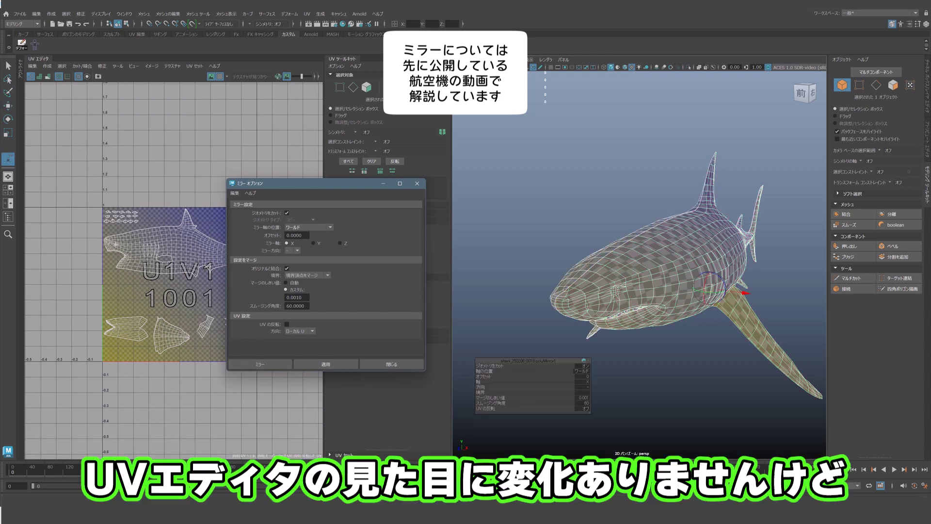
{"action": "left_click_drag", "start_coordinate": [631, 194], "coordinate": [631, 291], "text": "alt"}
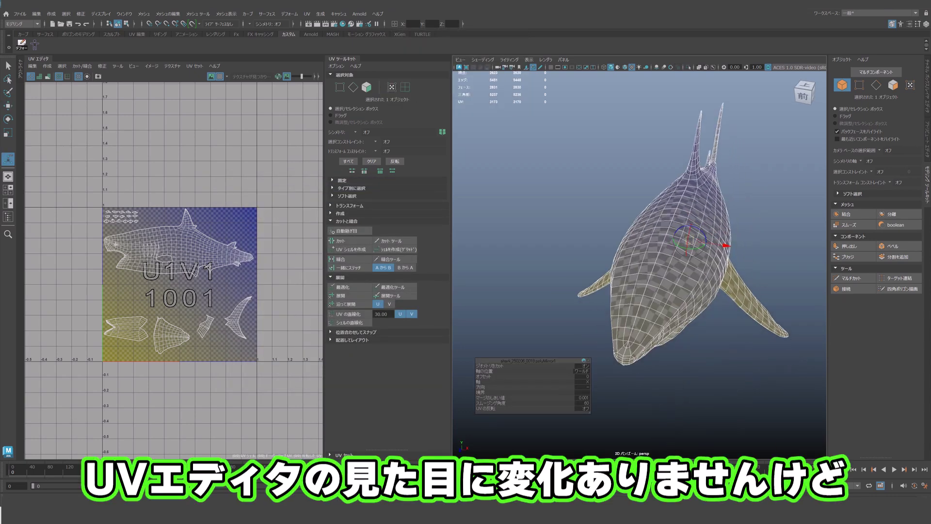
{"action": "left_click_drag", "start_coordinate": [631, 194], "coordinate": [631, 266], "text": "alt"}
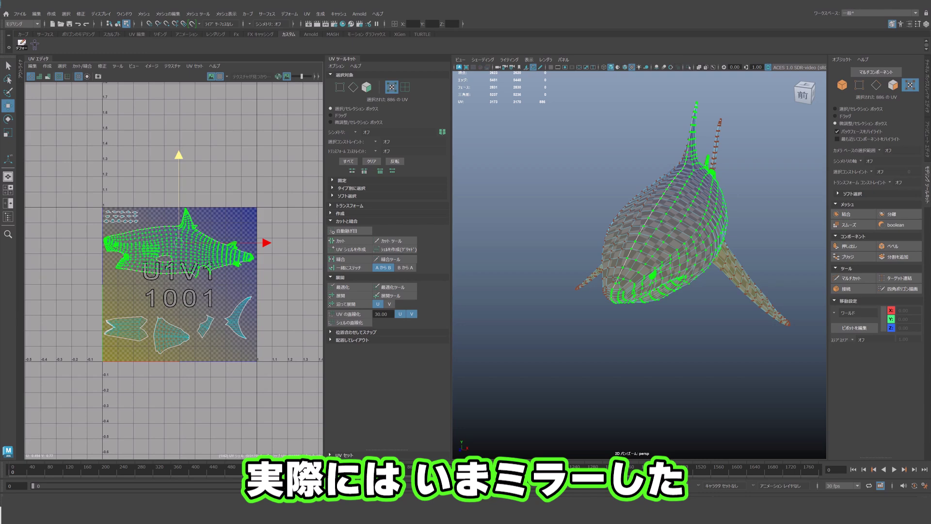
- Flip the mirrored right-side body shell vertically (V) and move it down into the 0–1 tile
{"action": "left_click", "coordinate": [196, 277]}
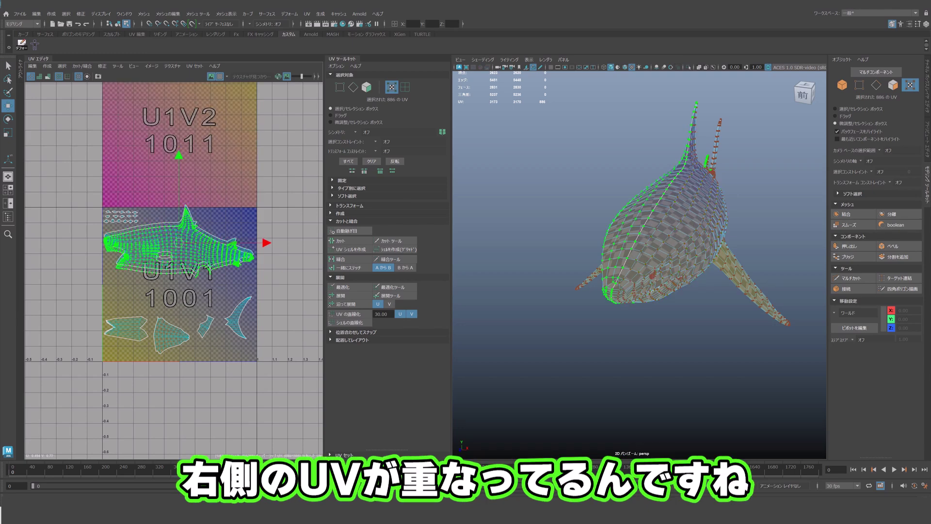
{"action": "left_click", "coordinate": [347, 205]}
{"action": "scroll", "coordinate": [388, 260], "scroll_direction": "down", "scroll_amount": 2}
{"action": "scroll", "coordinate": [389, 259], "scroll_direction": "down", "scroll_amount": 2}
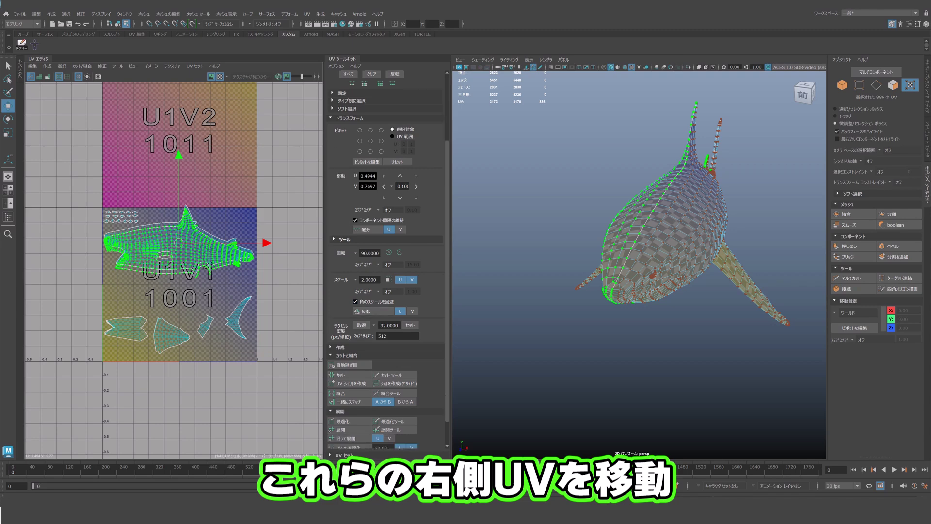
{"action": "left_click", "coordinate": [413, 311]}
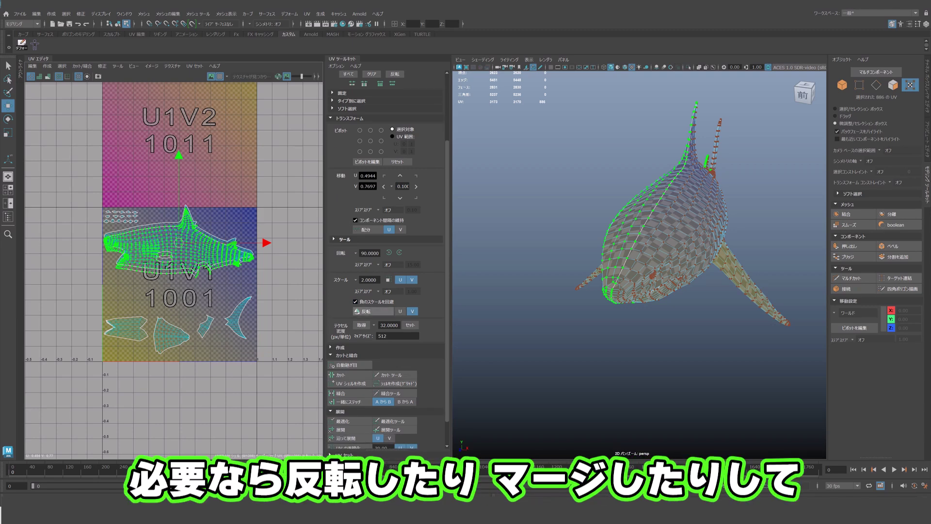
{"action": "left_click", "coordinate": [366, 311]}
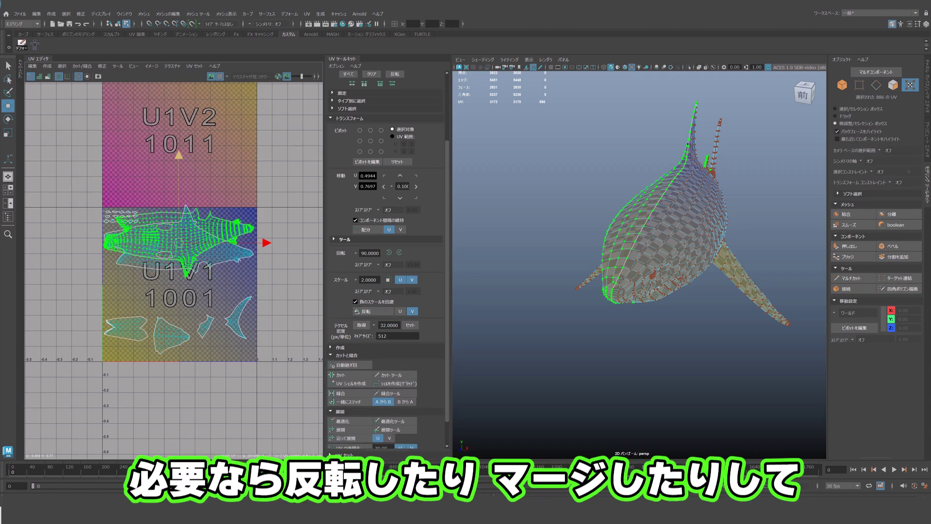
{"action": "mouse_move", "coordinate": [180, 242]}
{"action": "left_mouse_down"}
{"action": "mouse_move", "coordinate": [180, 313]}
{"action": "mouse_move", "coordinate": [179, 298]}
{"action": "left_mouse_up"}
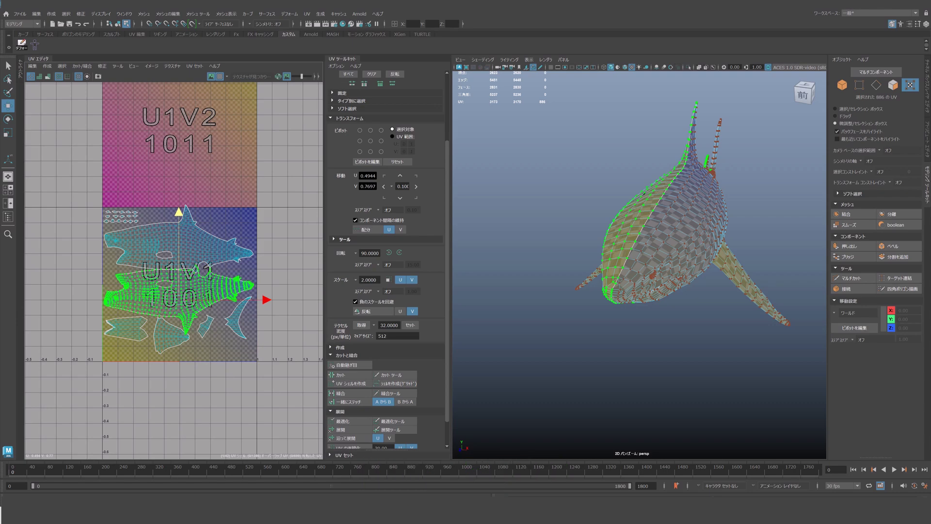
- Merge the overlapping seam UVs and sew both body halves into one shark shell
{"action": "scroll", "coordinate": [180, 257], "scroll_direction": "up", "scroll_amount": 5}
{"action": "left_click", "coordinate": [83, 66]}
{"action": "left_click", "coordinate": [97, 129]}
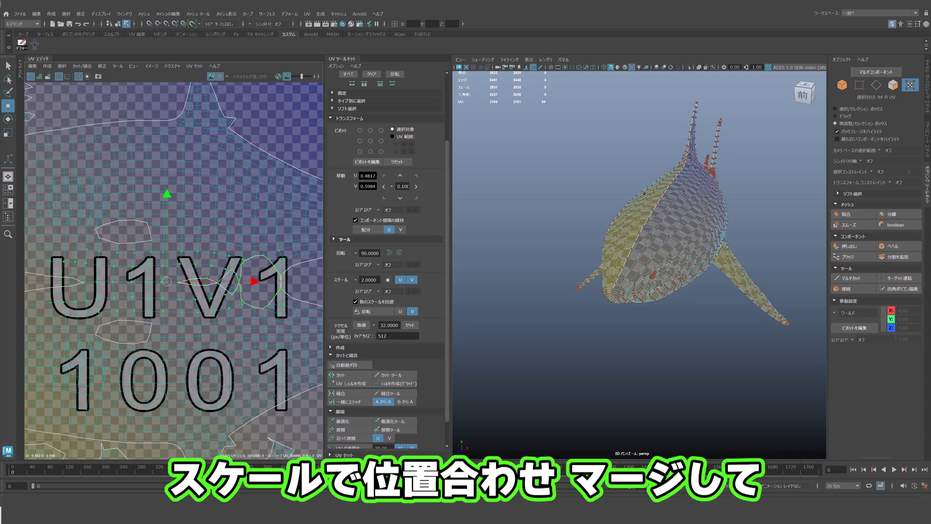
{"action": "scroll", "coordinate": [175, 271], "scroll_direction": "down", "scroll_amount": 3}
{"action": "scroll", "coordinate": [144, 291], "scroll_direction": "up", "scroll_amount": 3}
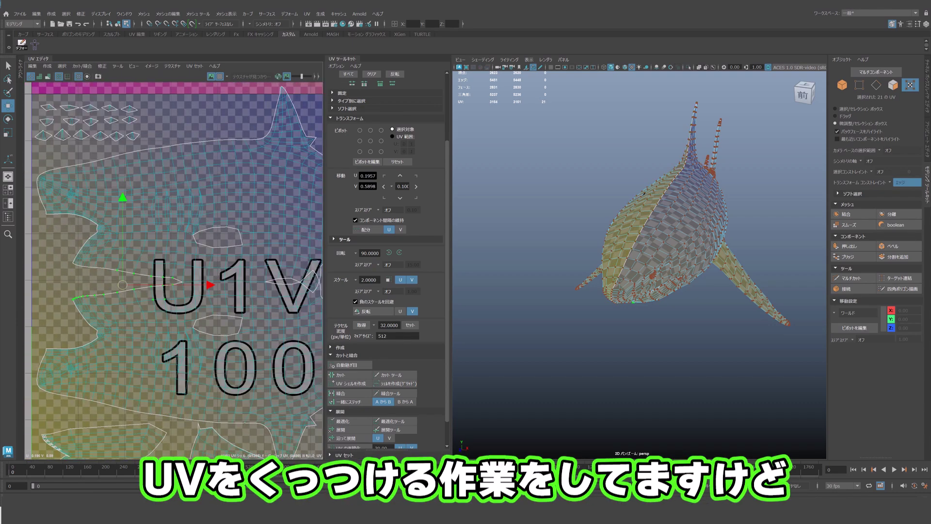
{"action": "scroll", "coordinate": [175, 271], "scroll_direction": "up", "scroll_amount": 2}
{"action": "scroll", "coordinate": [175, 272], "scroll_direction": "up", "scroll_amount": 1}
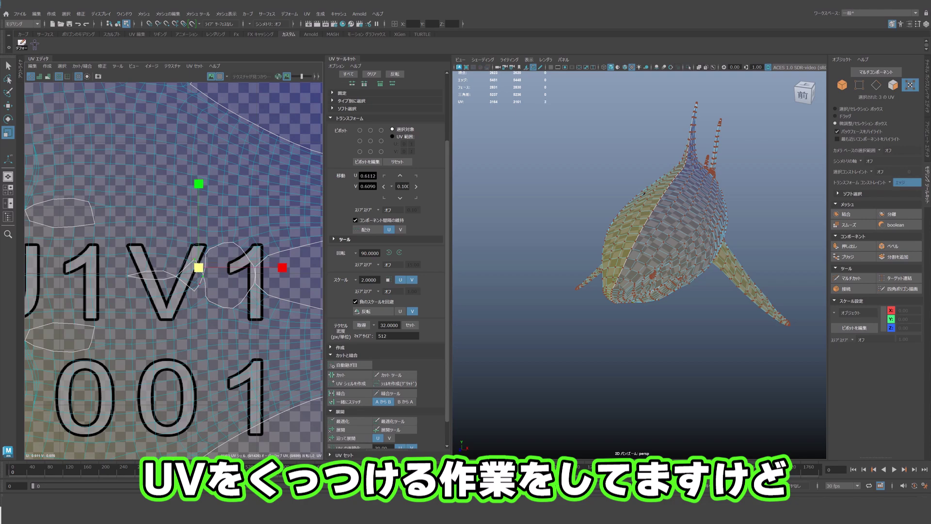
{"action": "left_click", "coordinate": [194, 272]}
{"action": "scroll", "coordinate": [175, 272], "scroll_direction": "down", "scroll_amount": 2}
{"action": "scroll", "coordinate": [175, 271], "scroll_direction": "down", "scroll_amount": 2}
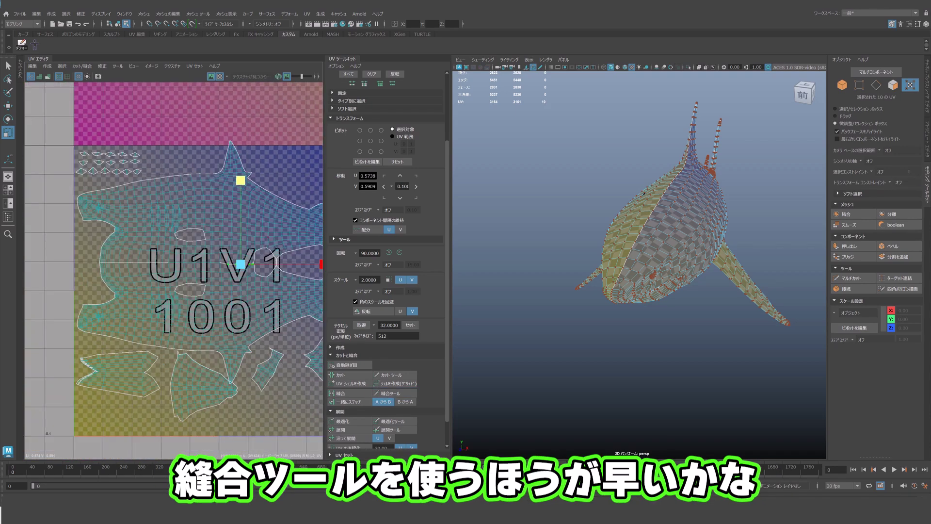
{"action": "left_click", "coordinate": [83, 66]}
{"action": "left_click", "coordinate": [97, 128]}
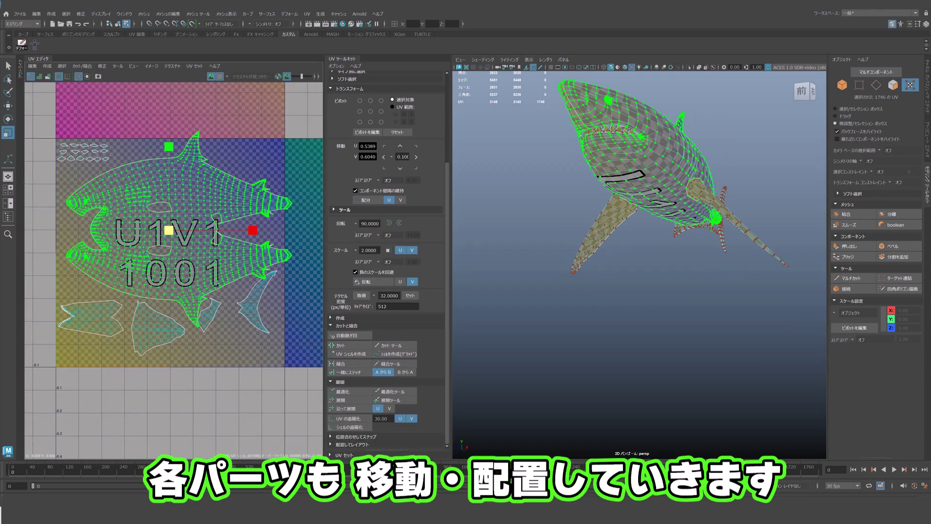